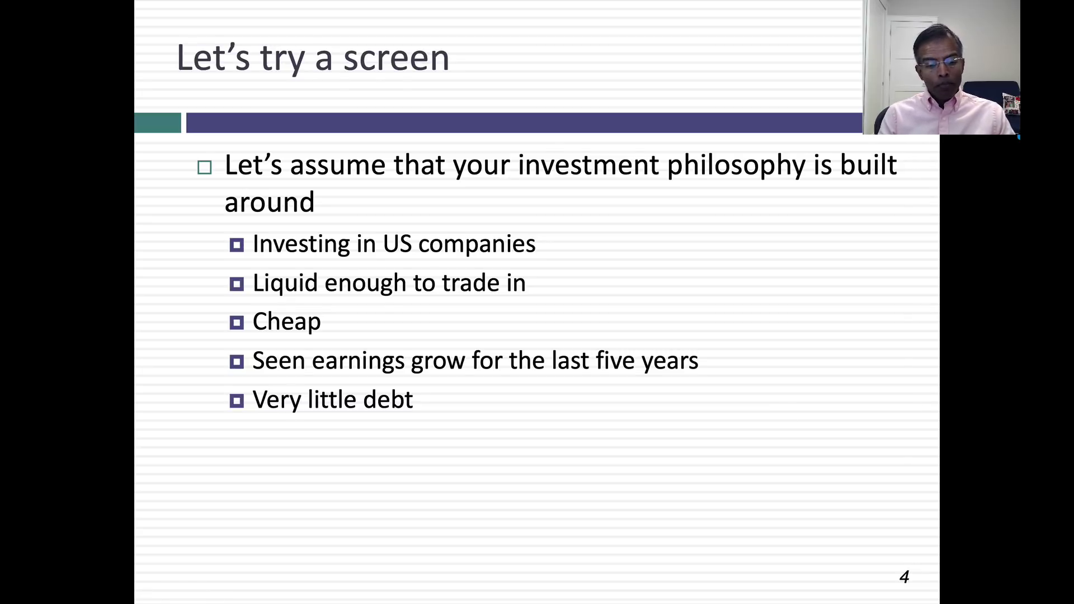
- Exit the PowerPoint slideshow of screening criteria to reveal the Capital IQ dashboard
key(Escape)
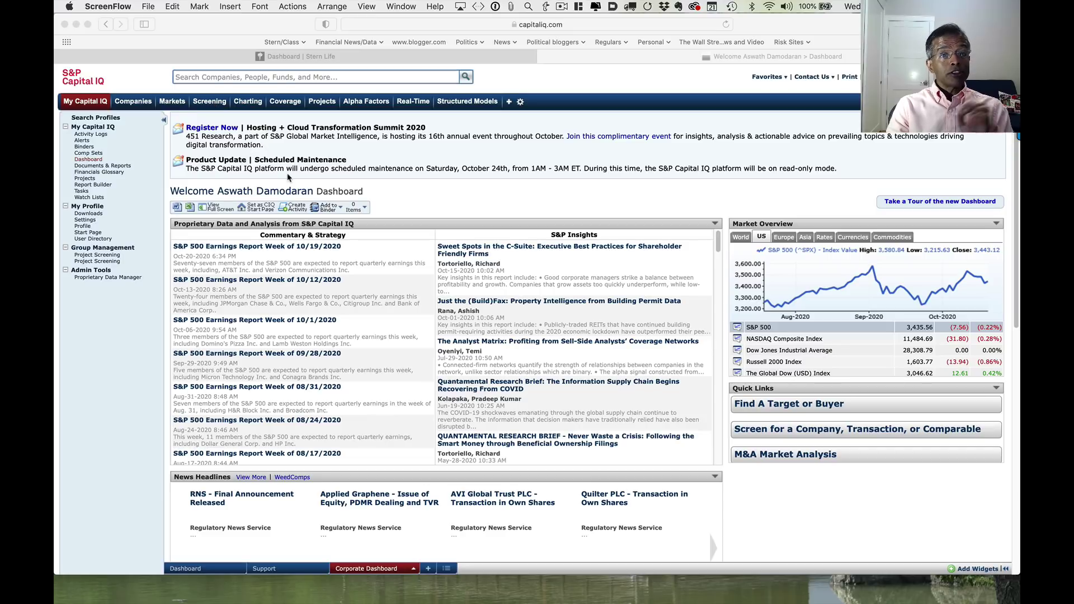
- Go through Screening & Analytics to the Company Screening tool
click(210, 104)
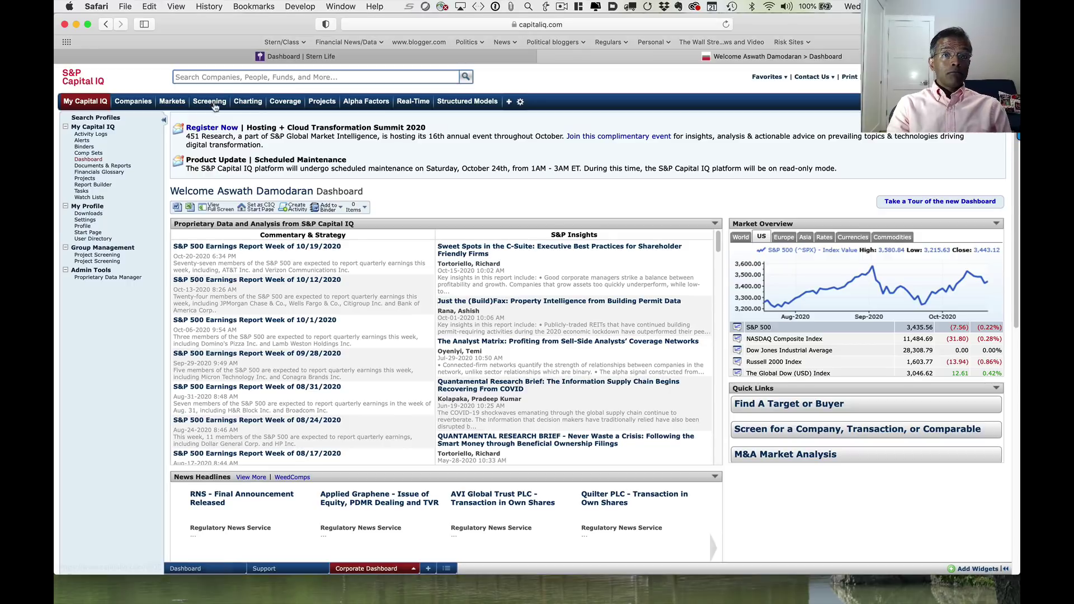
click(208, 104)
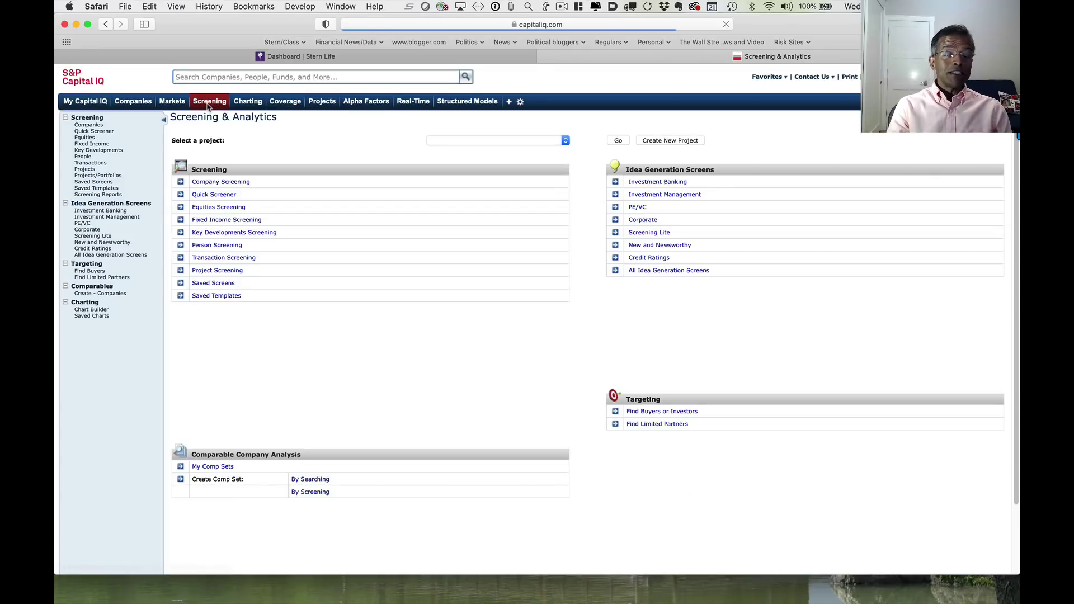
click(215, 184)
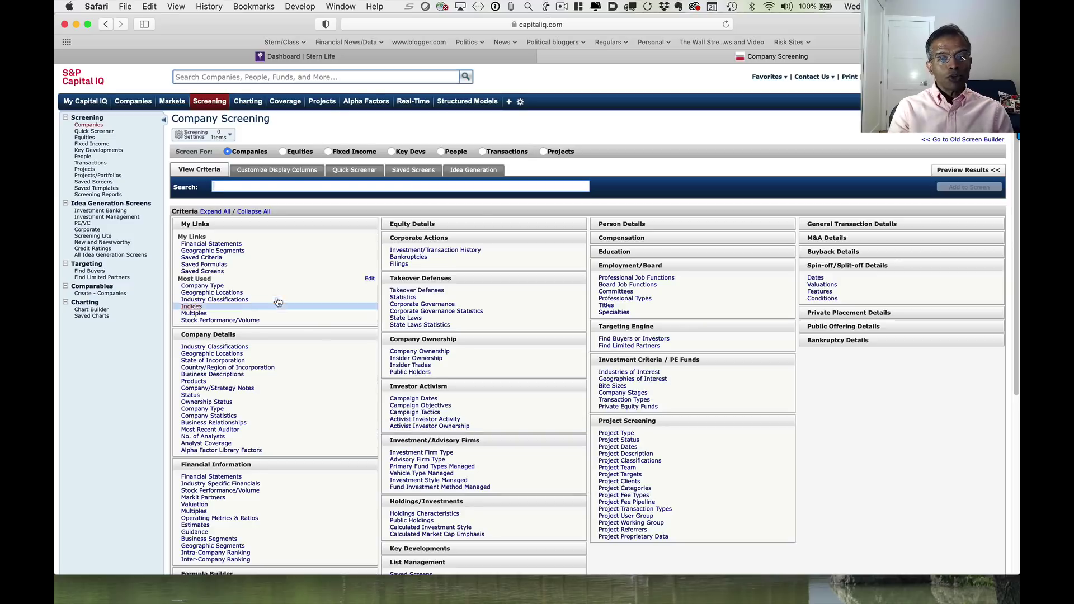
- Add a Company Type criterion of Public Company, returning 66201 matches
click(226, 286)
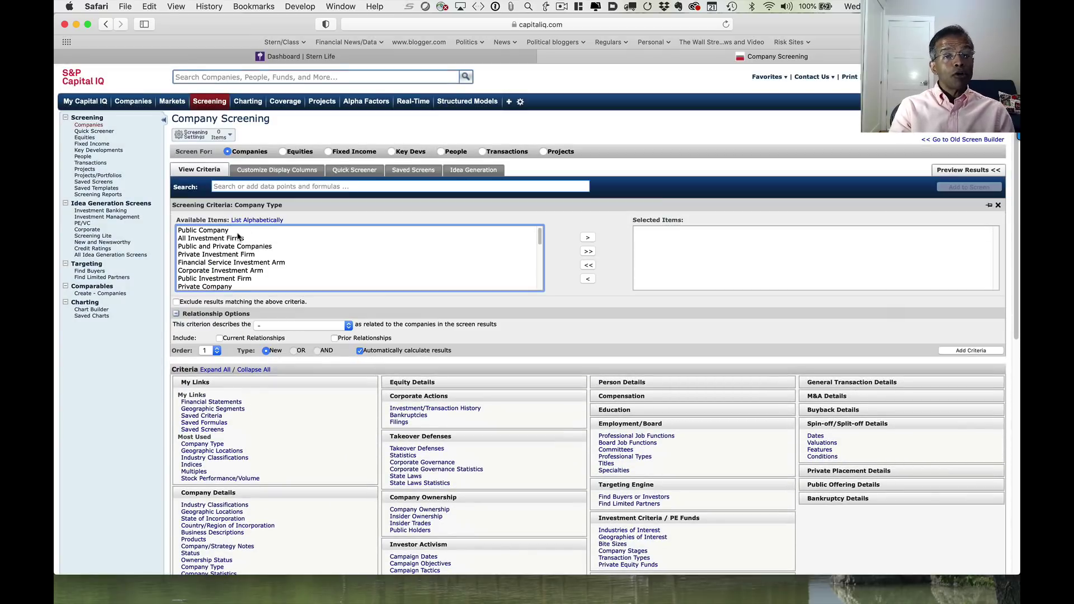
click(237, 233)
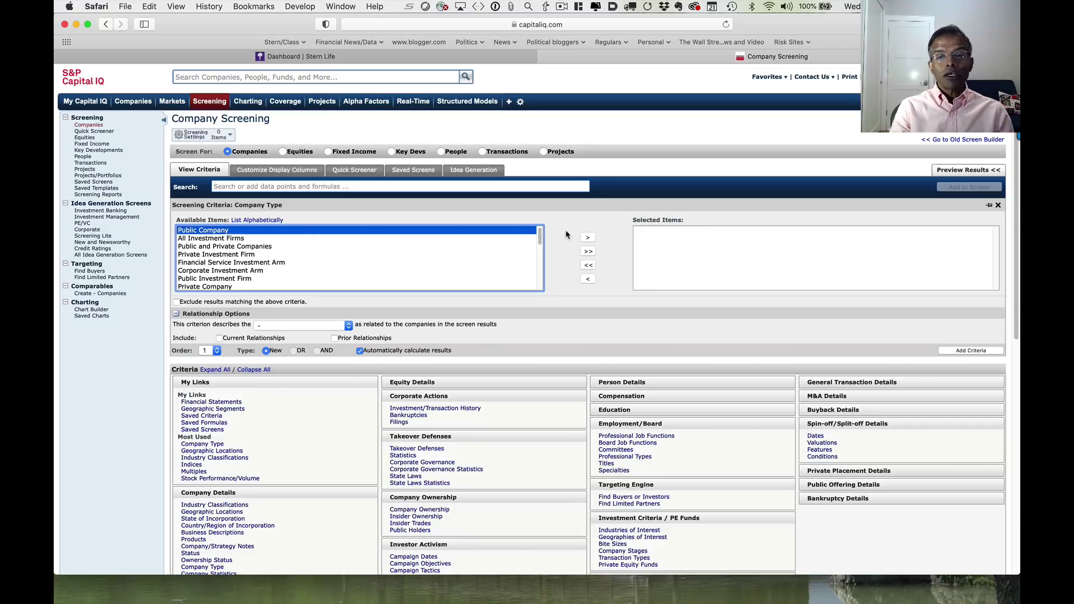
click(586, 237)
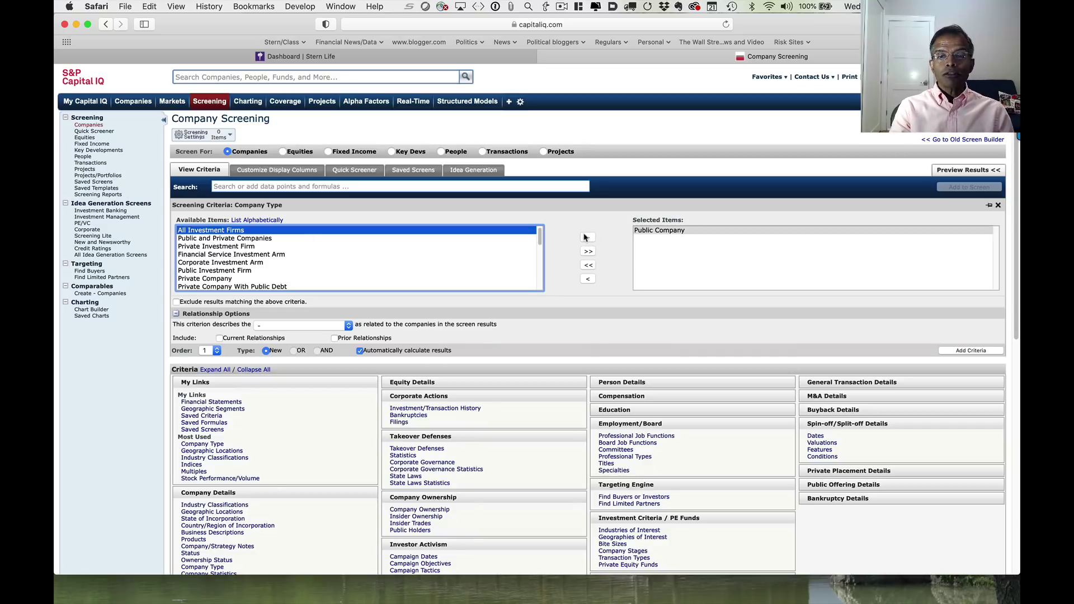
click(957, 353)
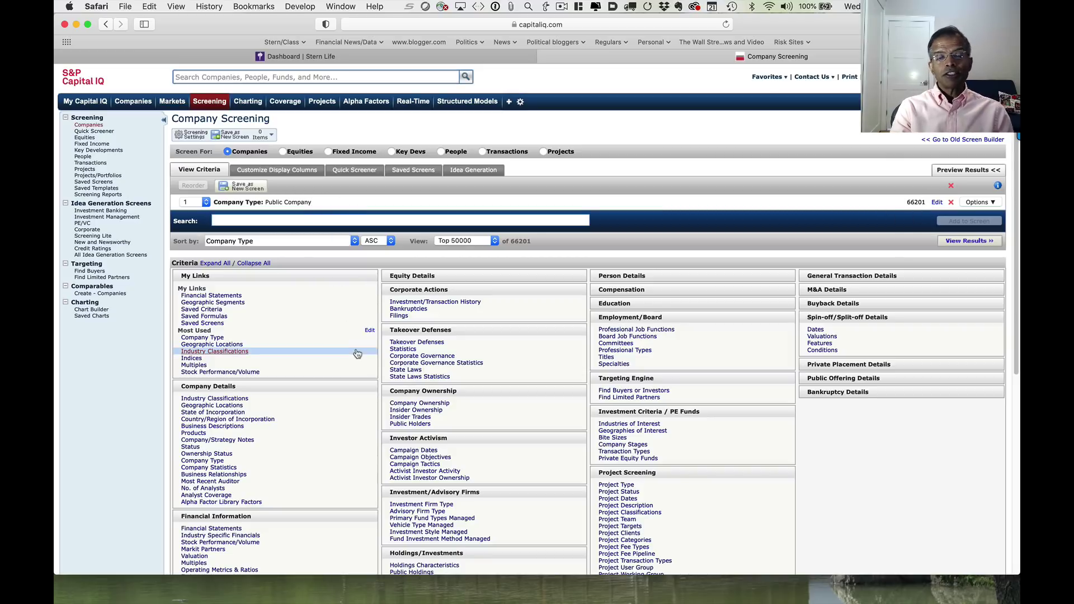
- Add a Geographic Locations criterion for United States of America, leaving 17885 companies
click(261, 346)
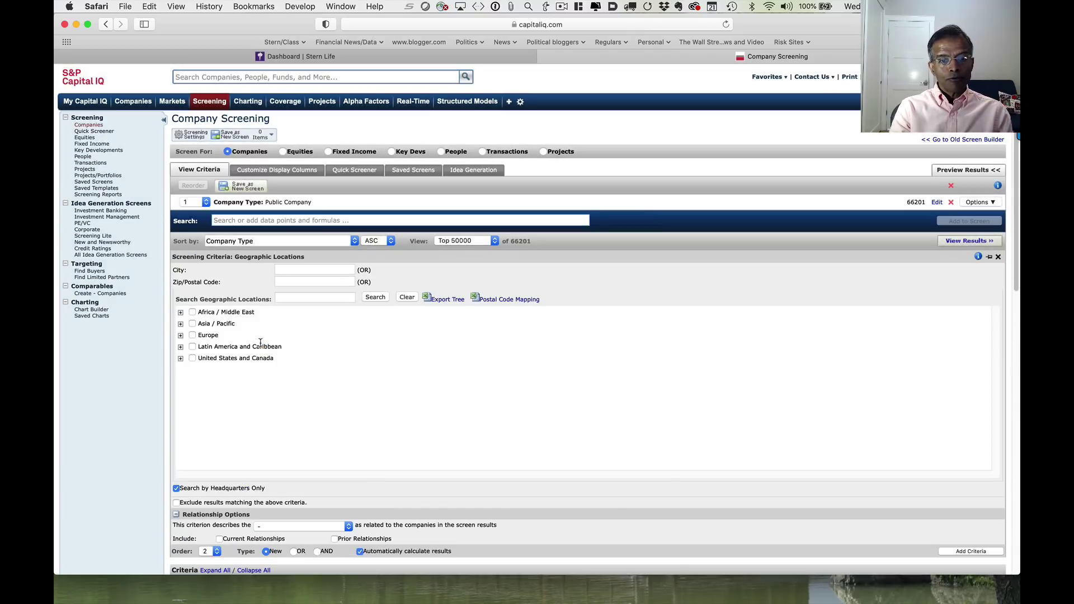
click(180, 359)
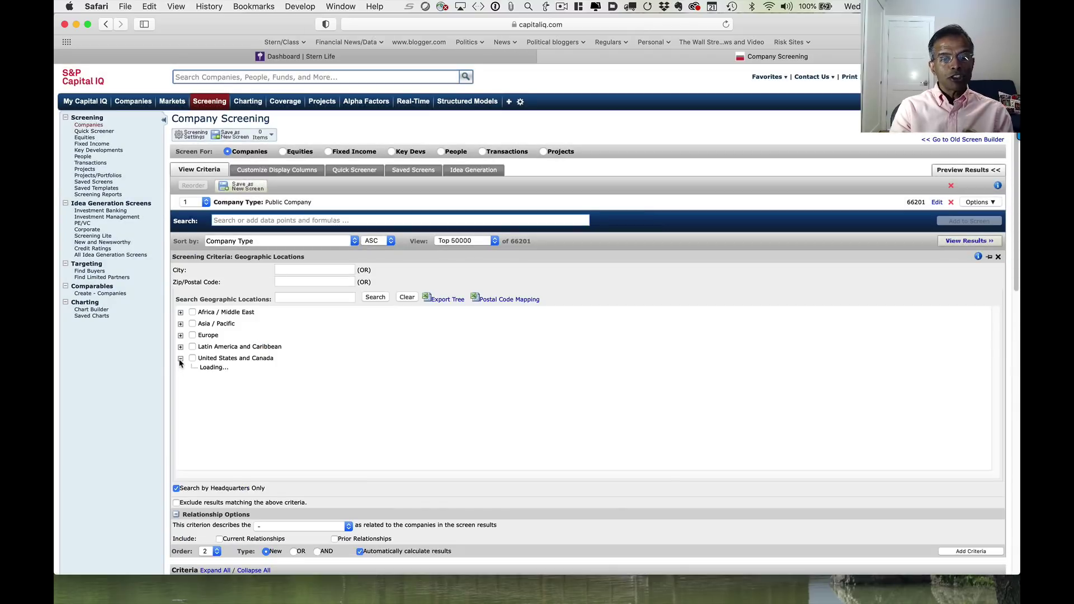
click(203, 381)
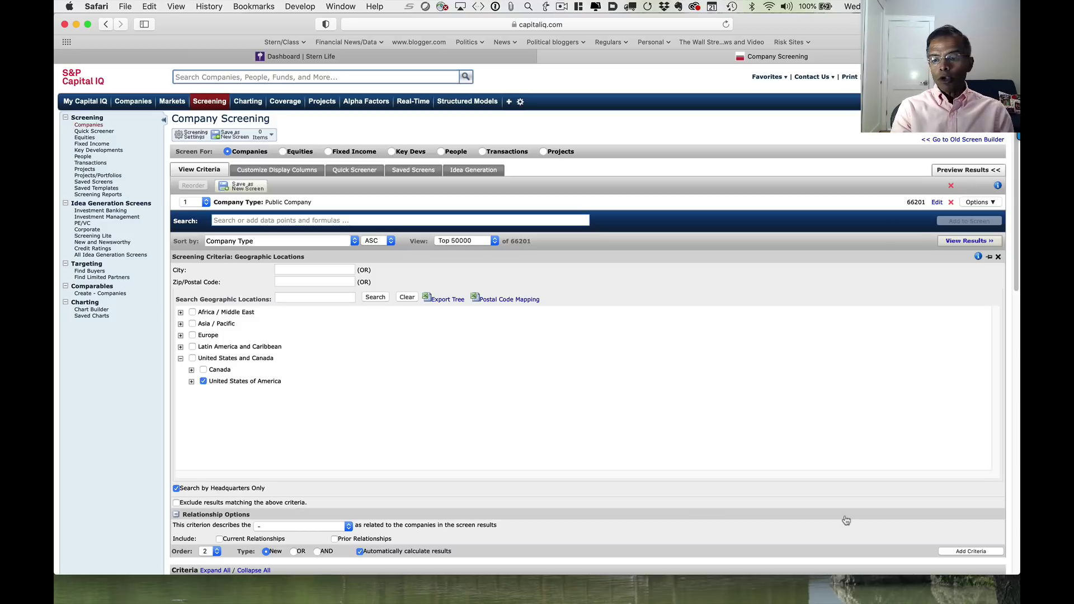
click(971, 551)
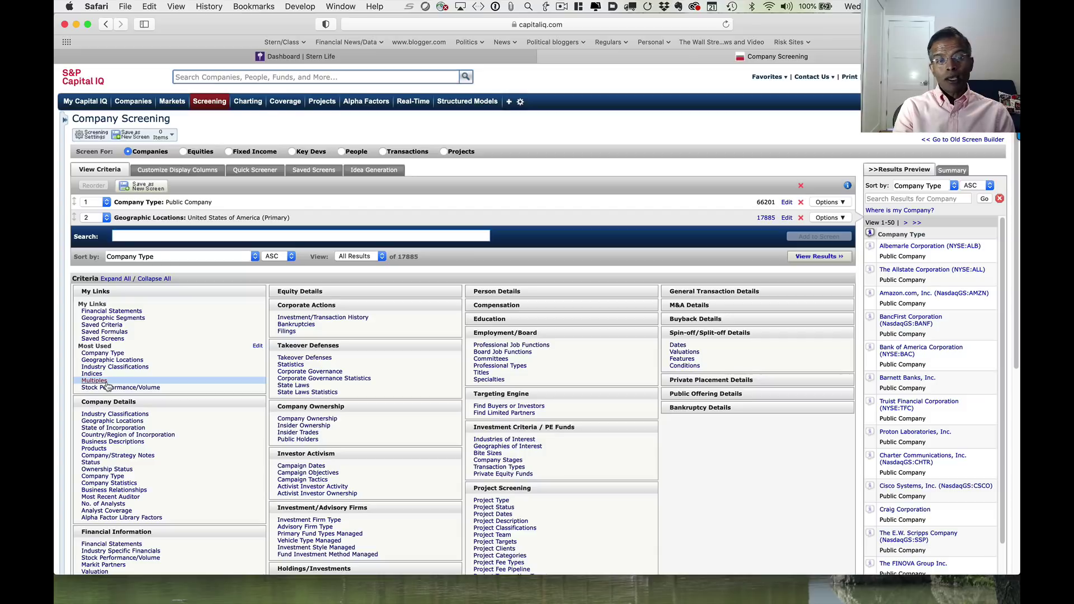
- Add P/LTM Diluted EPS Before Extra Less Than 200, then Less Than 10, criteria
click(94, 380)
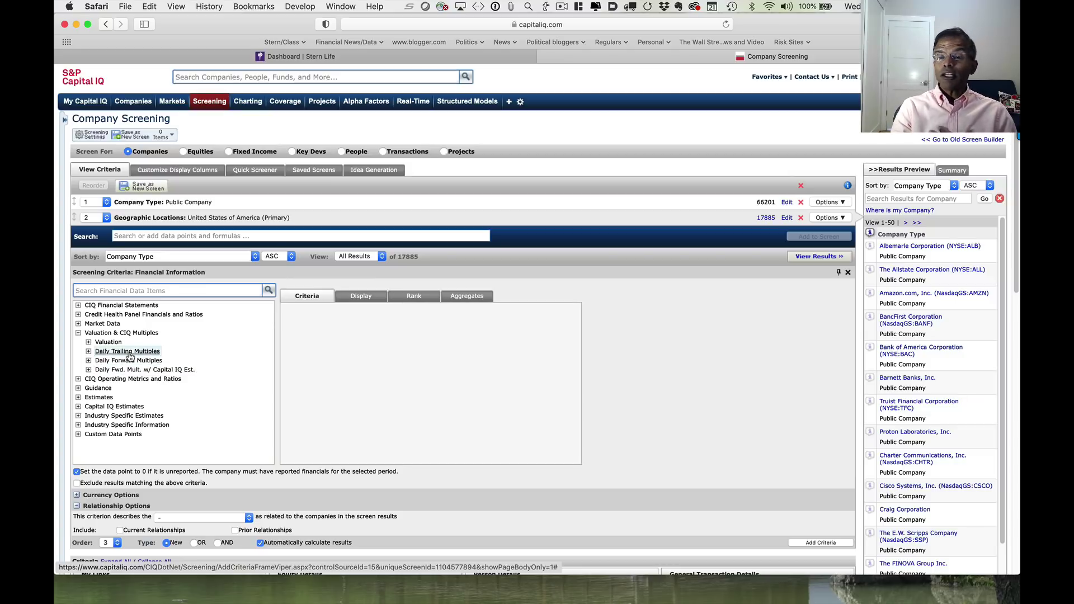
click(129, 353)
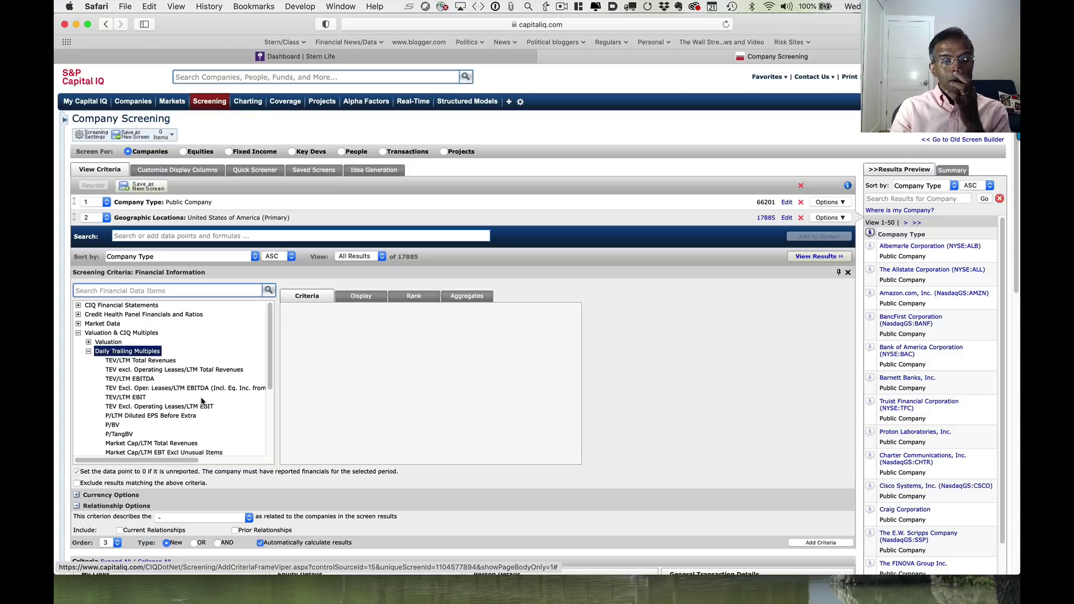
click(145, 416)
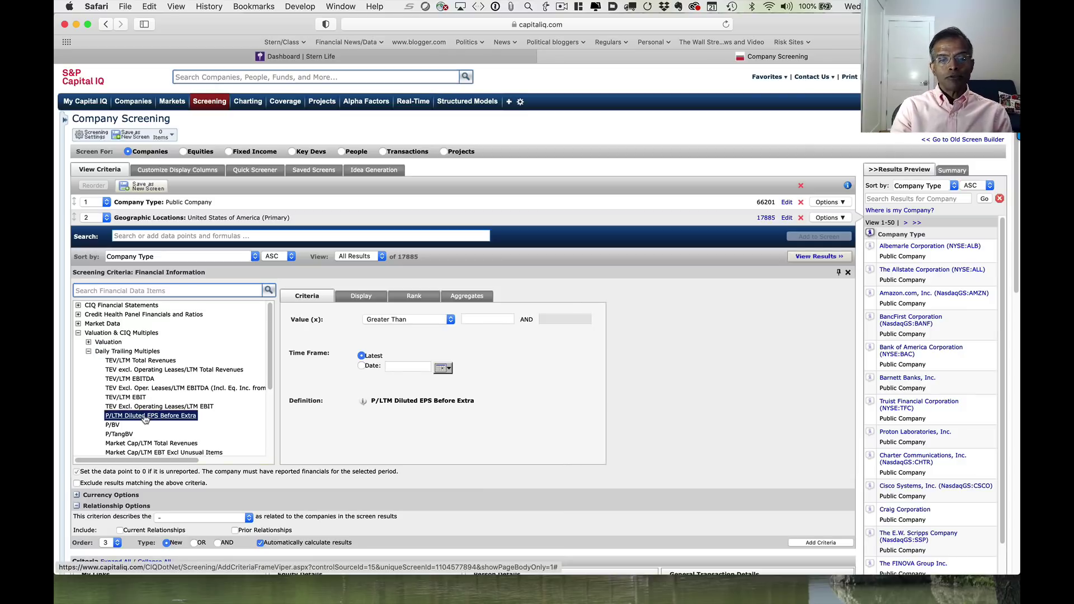
click(396, 321)
click(382, 330)
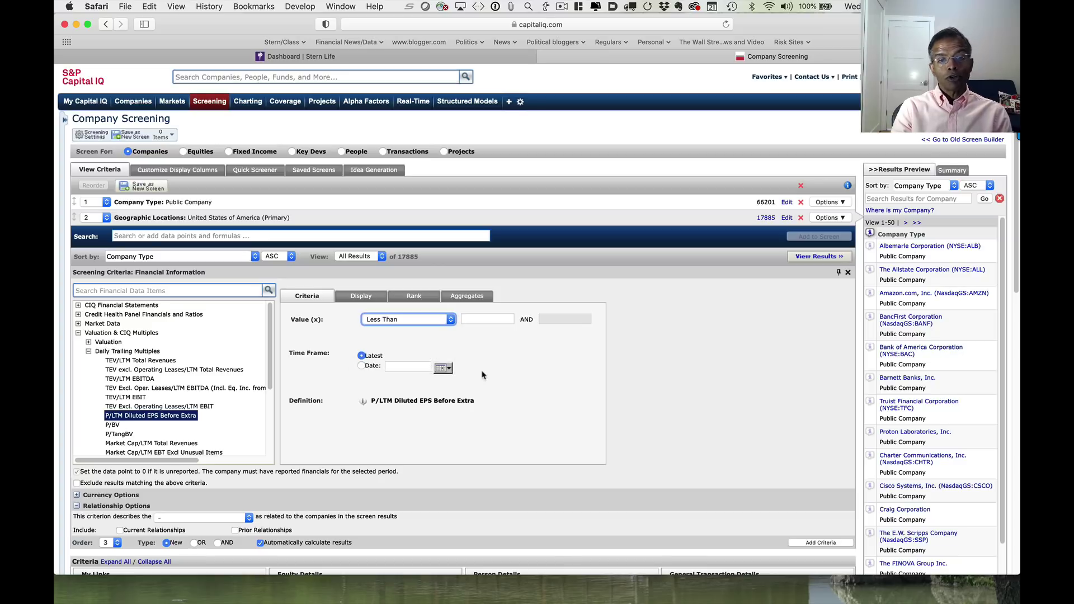
click(486, 319)
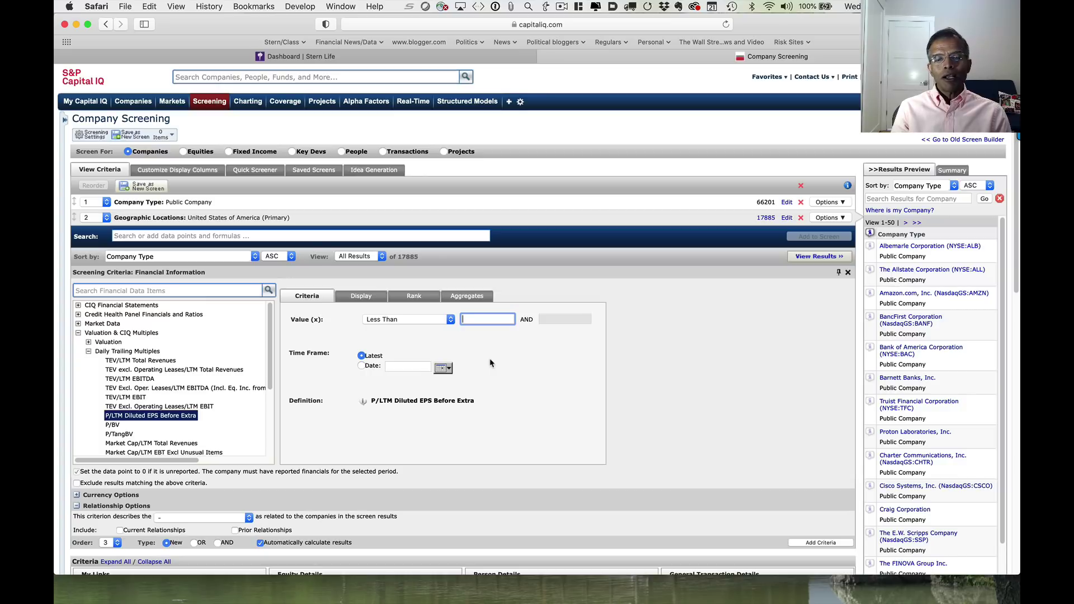
text(200)
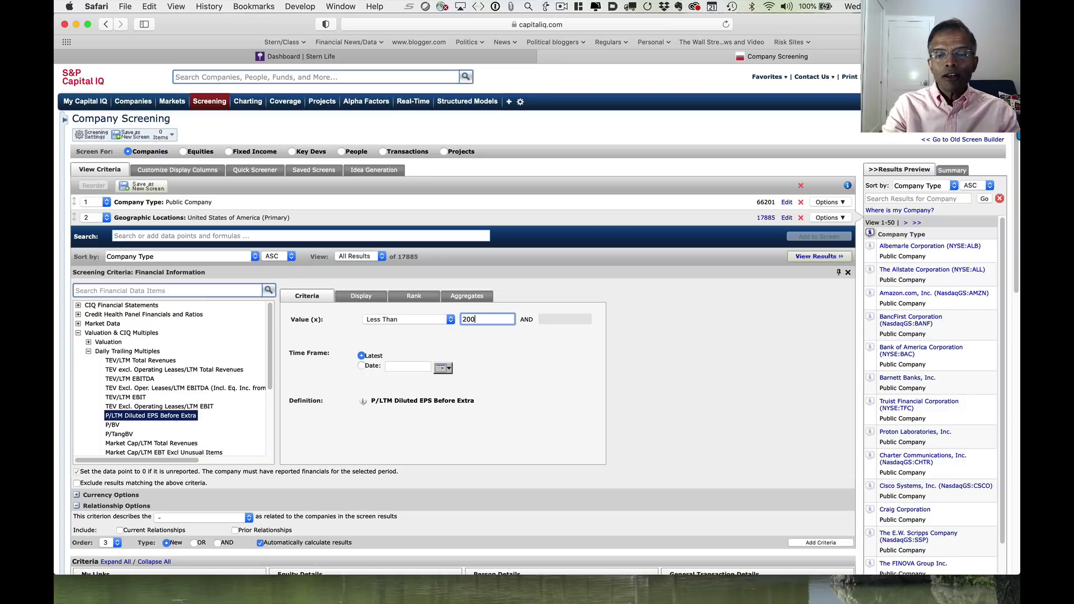
click(820, 543)
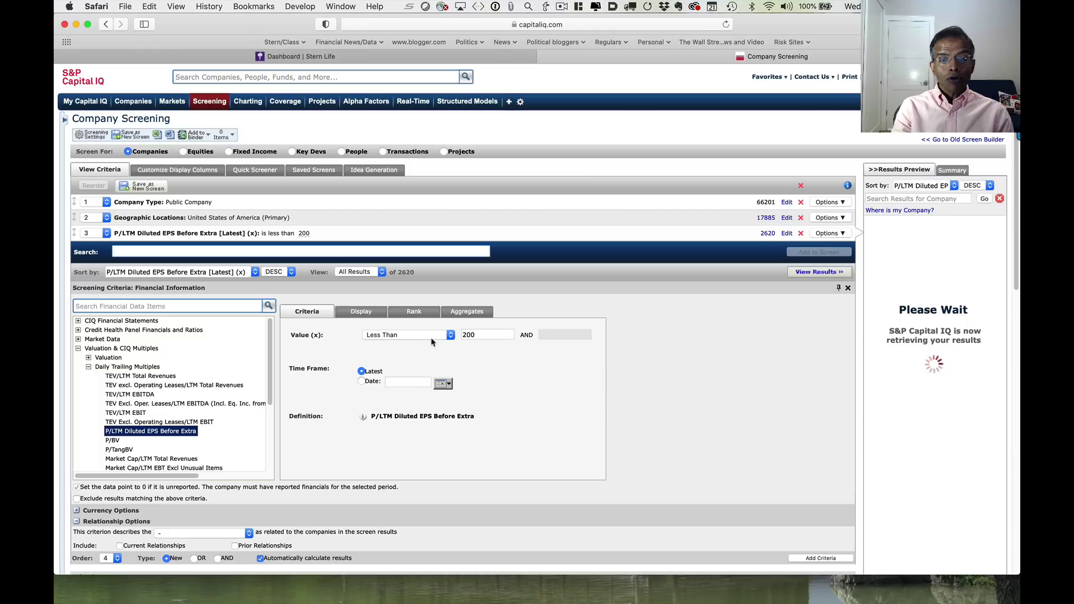
text(10)
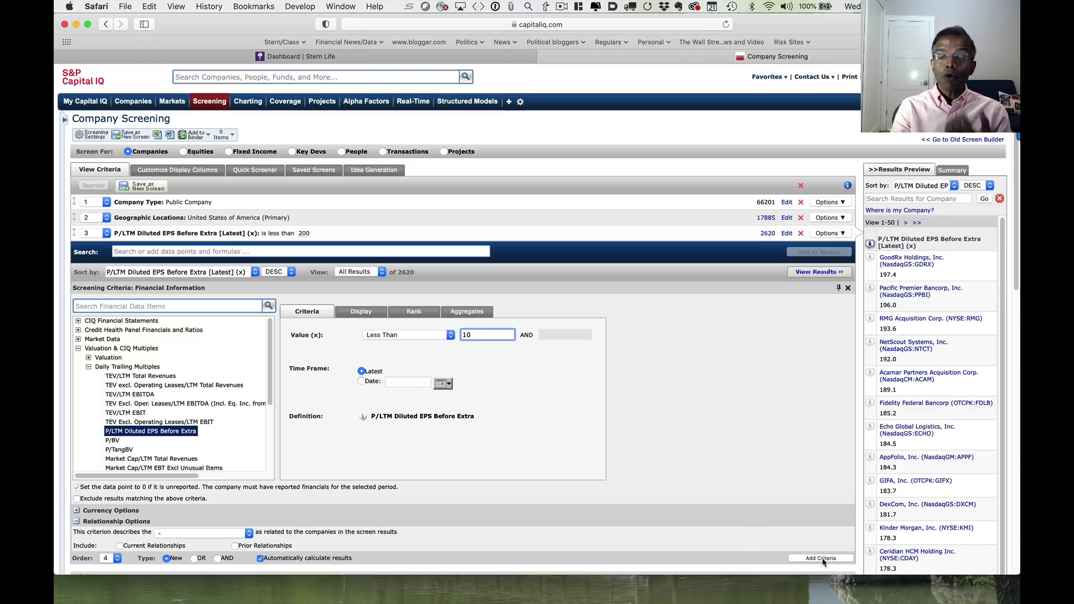
click(820, 558)
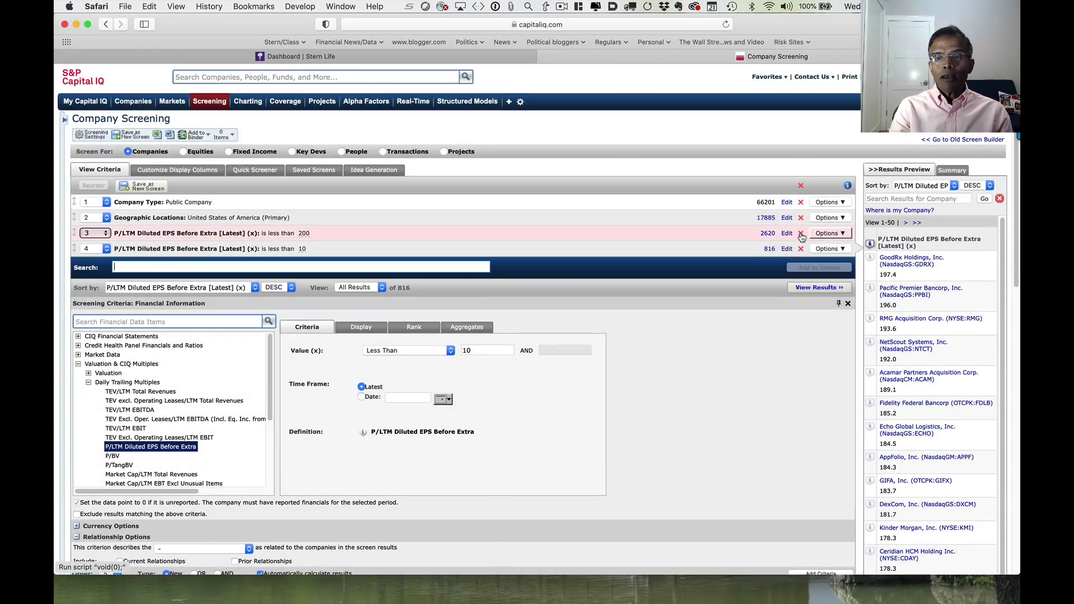
- Remove the redundant P/E below 200 criterion from the screen
click(801, 234)
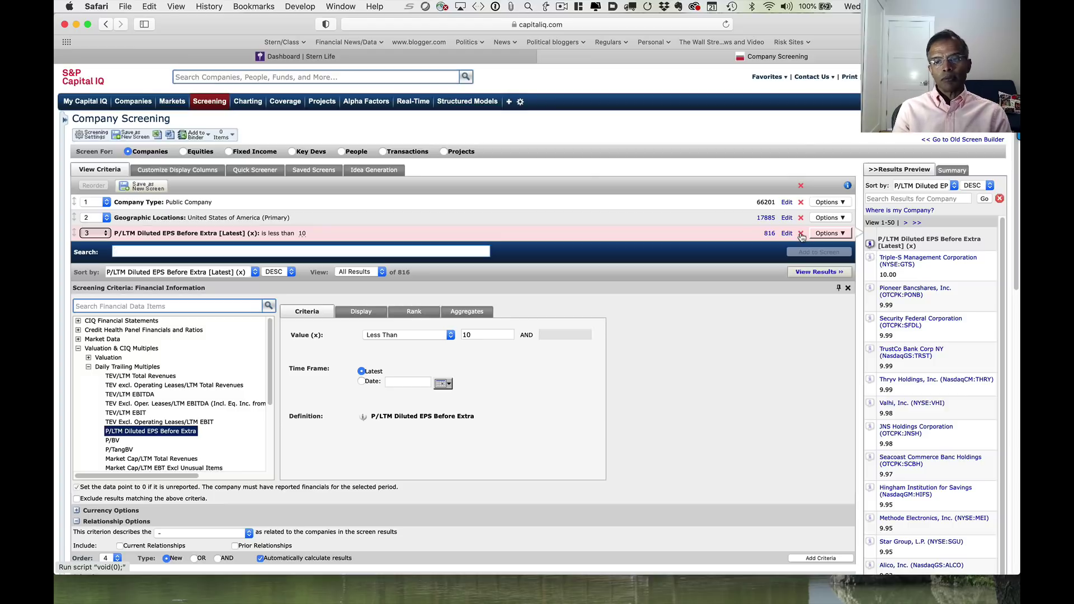
click(79, 349)
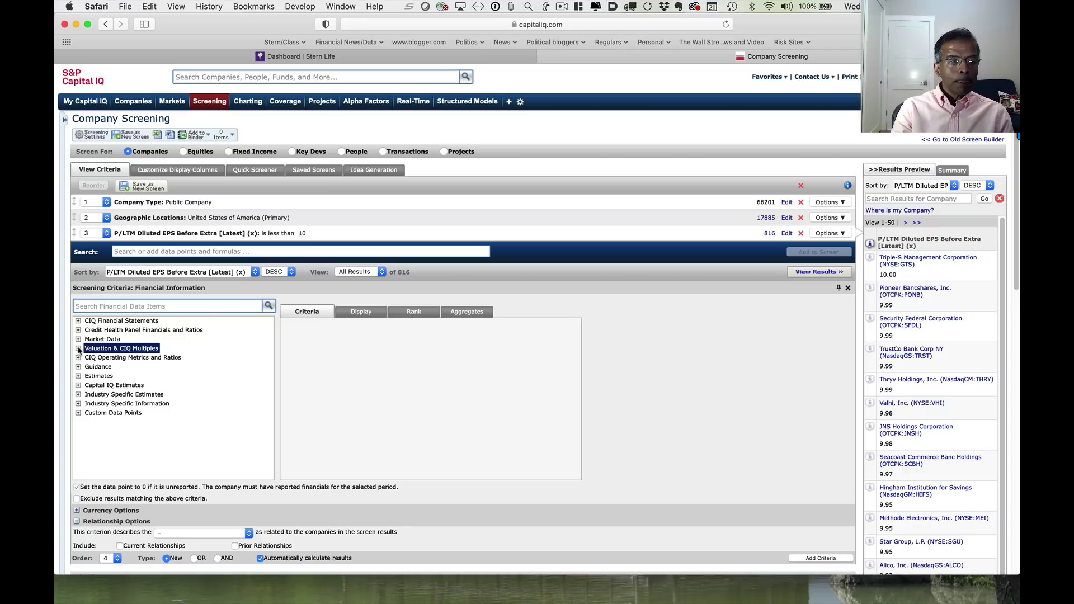
click(78, 348)
click(78, 349)
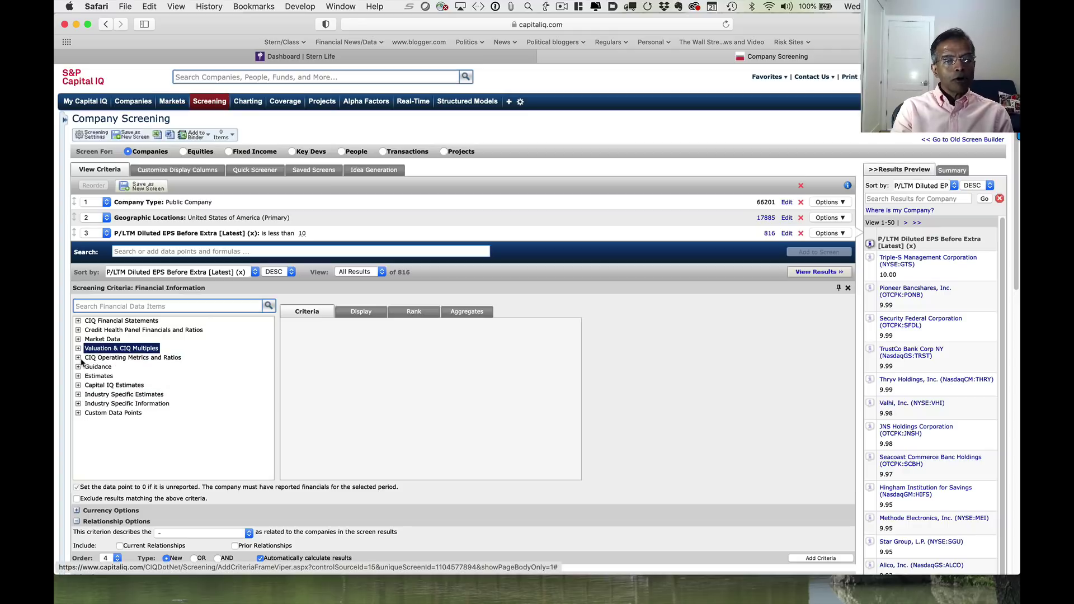
click(78, 357)
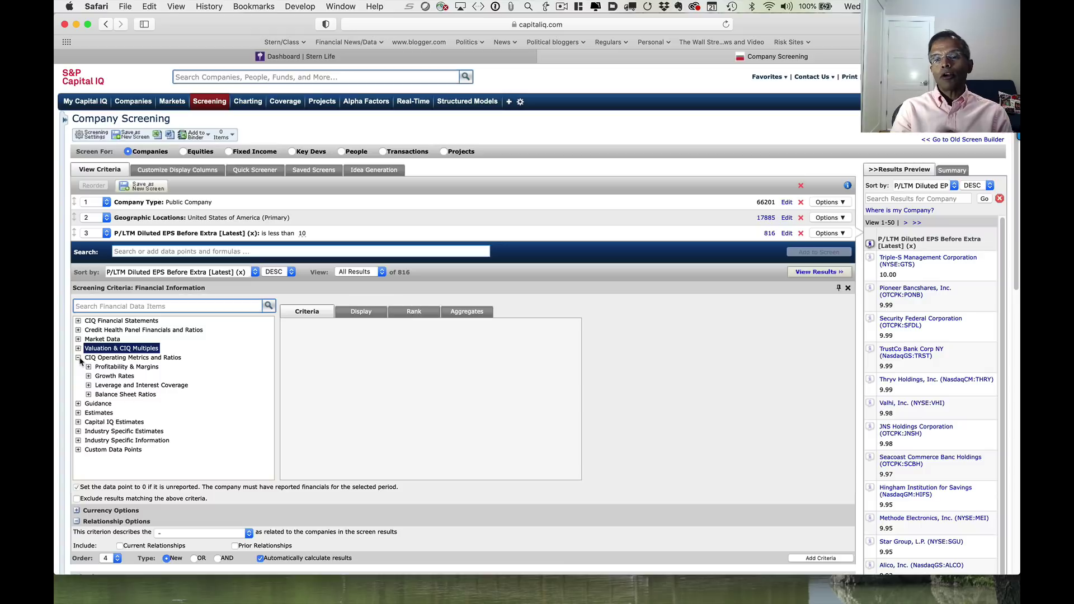
- Add a Net Income, 5 Yr CAGR % Greater Than 10 criterion from Growth Rates
click(112, 376)
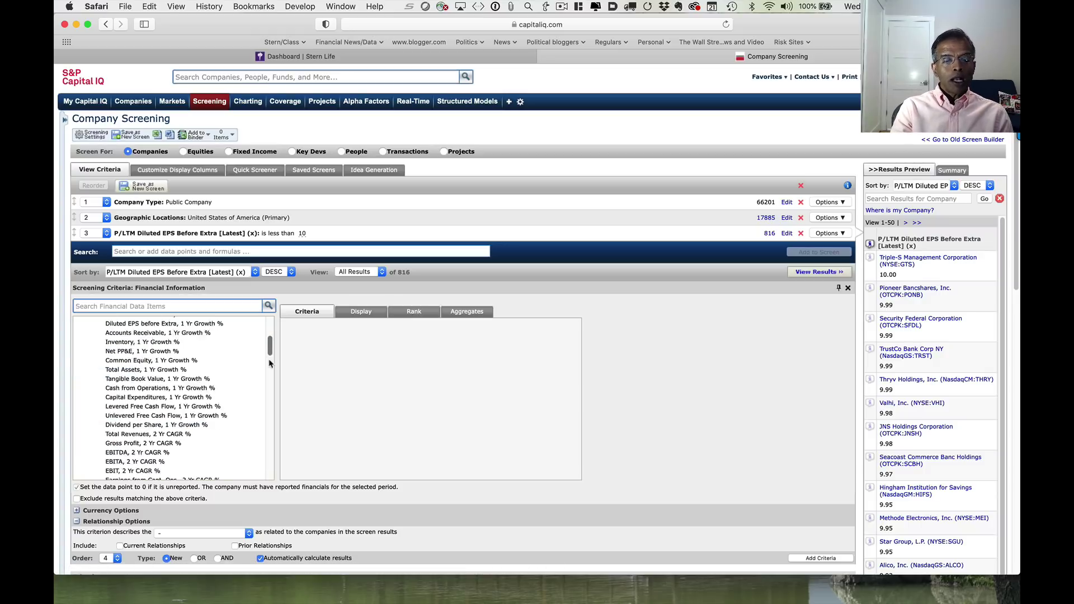
drag(270, 331, 269, 422)
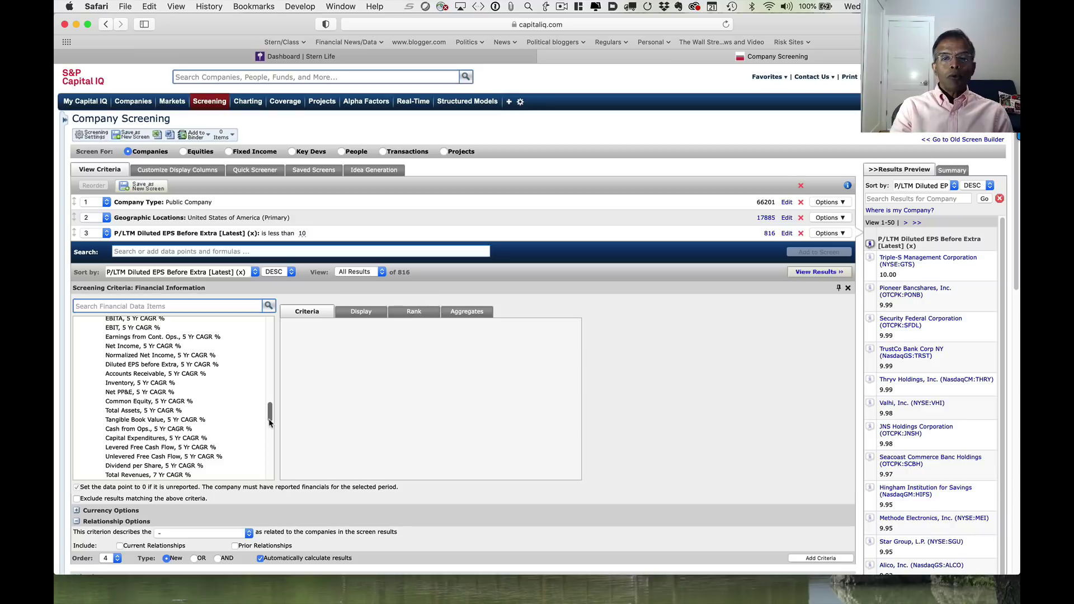
click(119, 347)
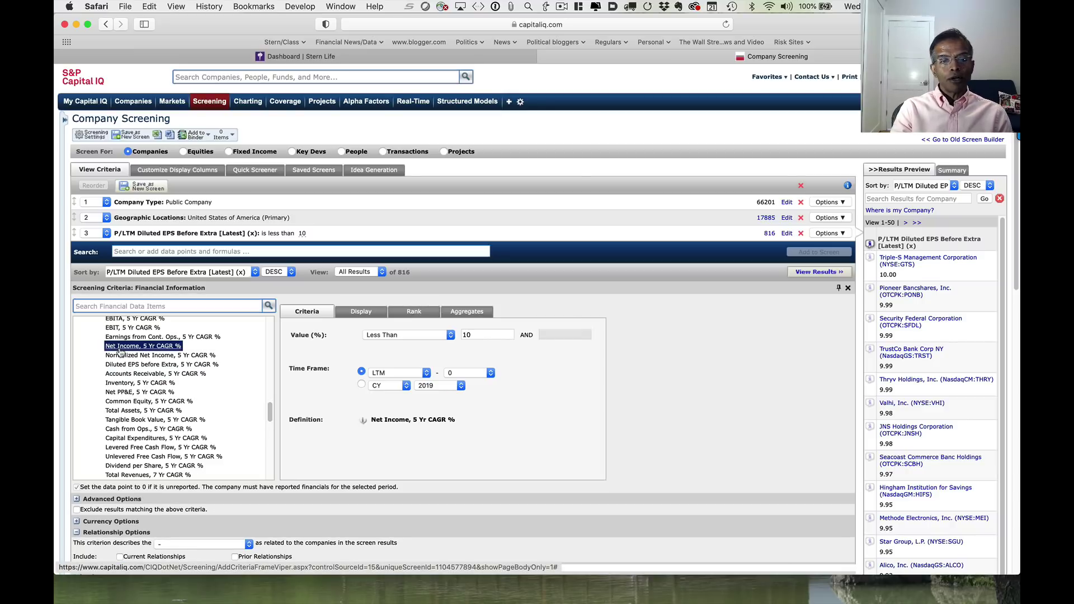
click(395, 334)
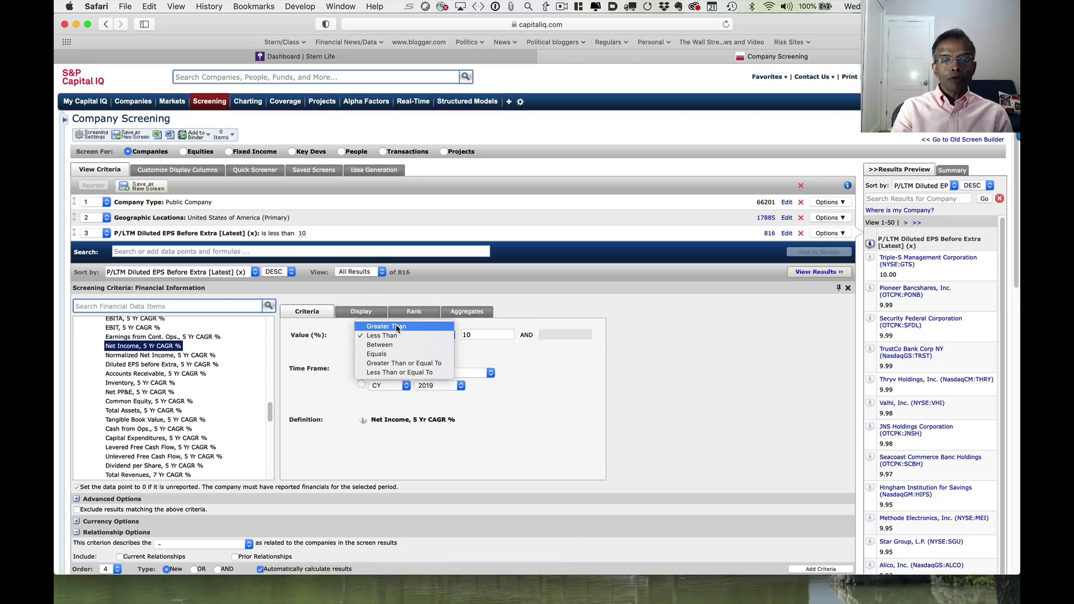
click(397, 327)
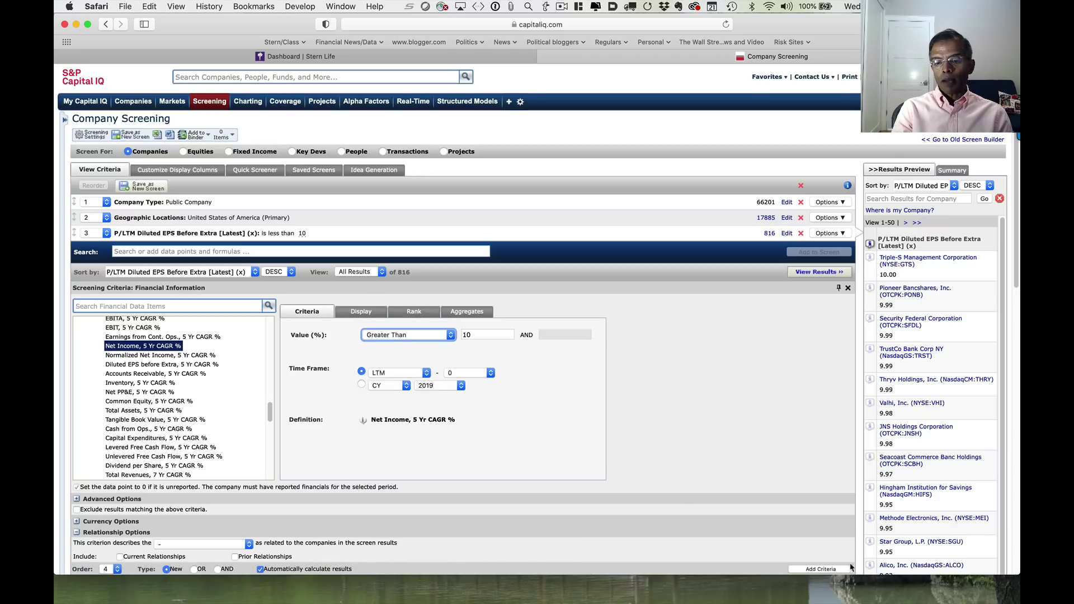
click(831, 570)
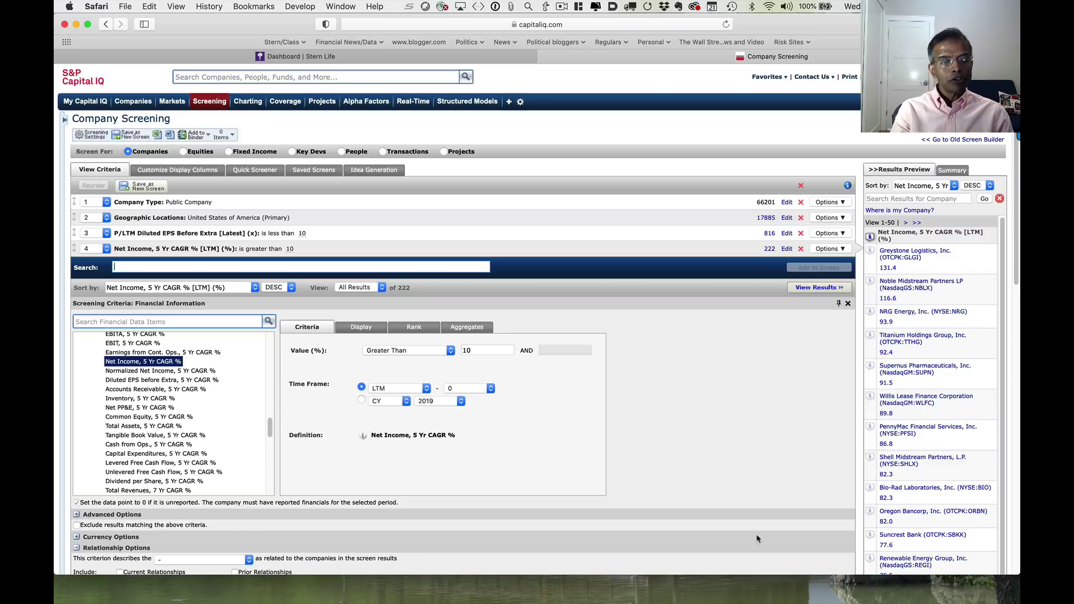
- Add a Total Debt/Capital % Less Than 20 criterion from Leverage, leaving 13 companies
click(272, 423)
drag(271, 424, 270, 339)
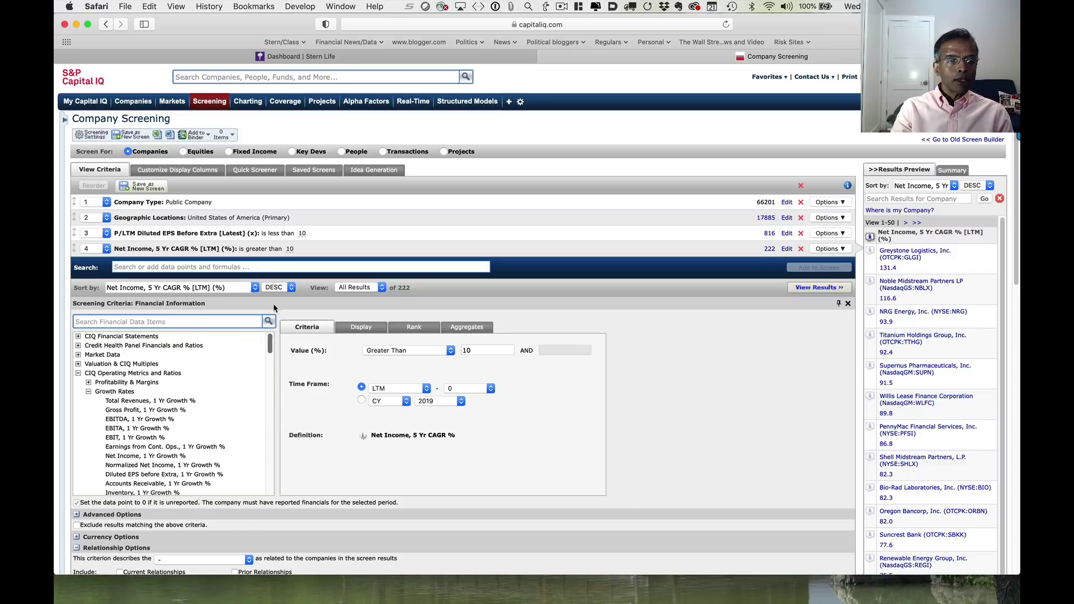
click(88, 391)
click(88, 400)
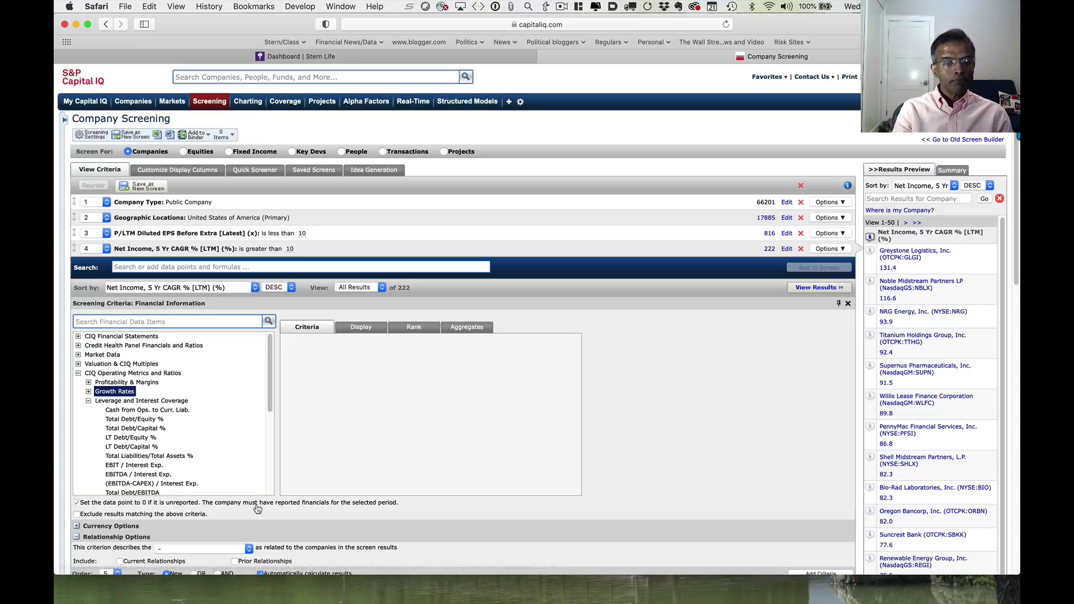
click(139, 449)
click(121, 420)
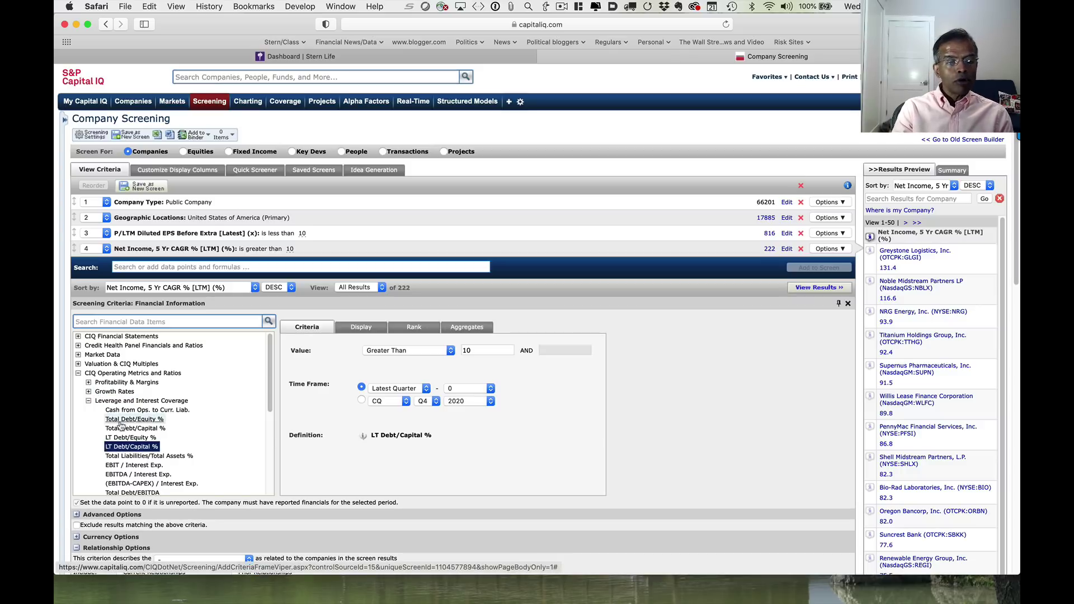
click(124, 429)
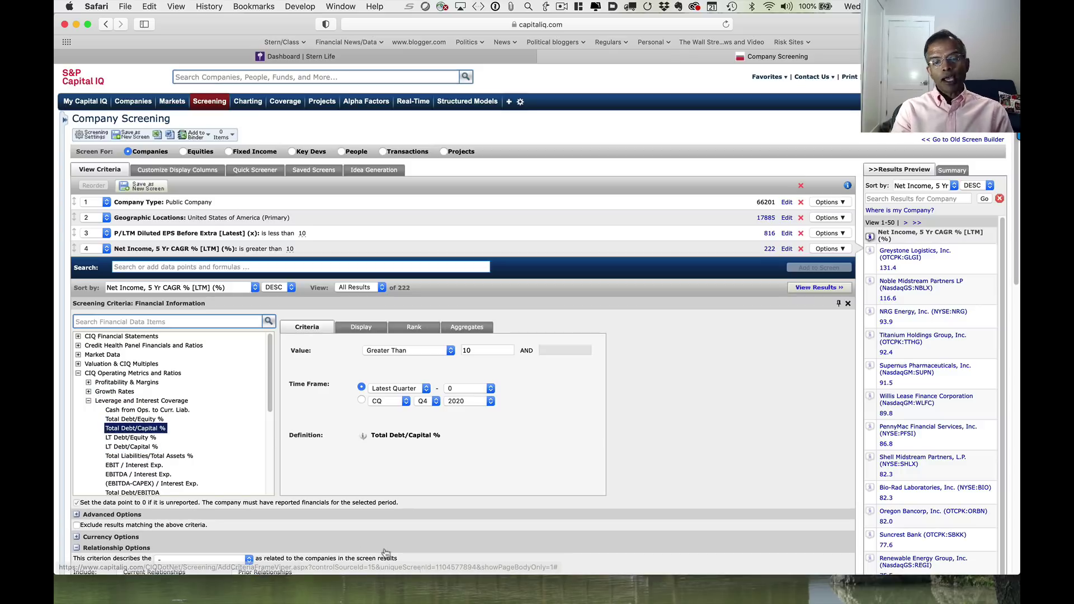
click(406, 350)
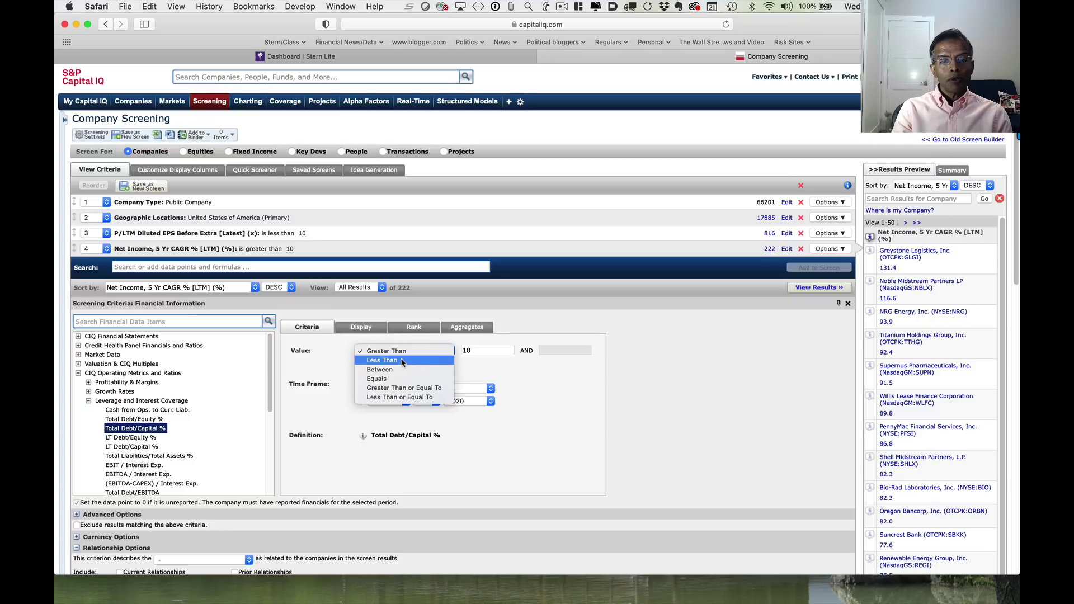
click(391, 361)
drag(501, 351, 396, 347)
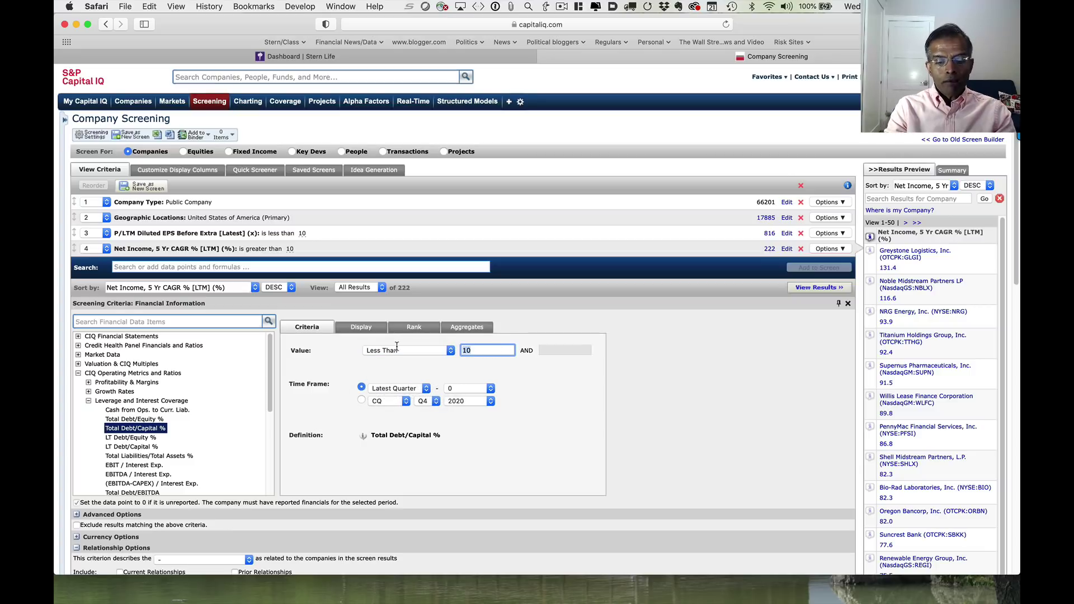
text(20)
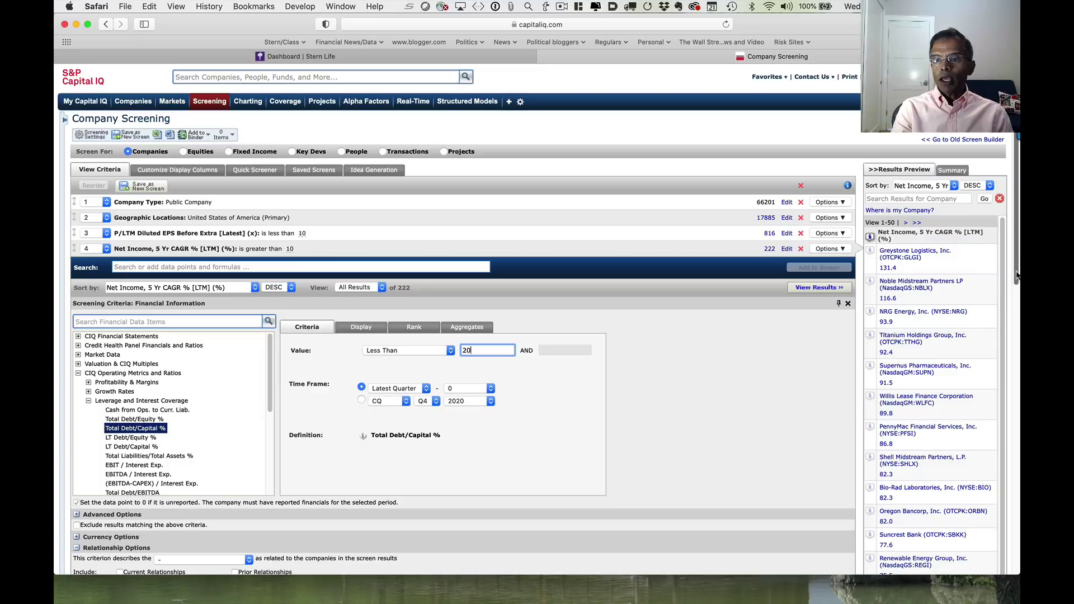
scroll(885, 455, down, 3)
click(826, 495)
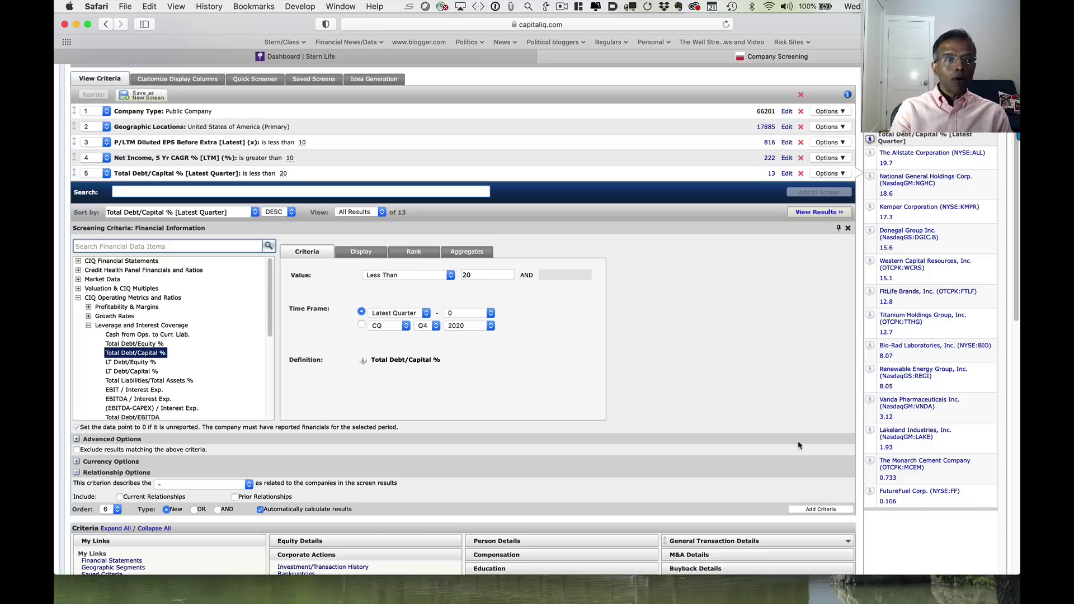
- Add a Market Capitalization Greater Than 100 criterion from Key Financials, leaving 10 companies
click(138, 262)
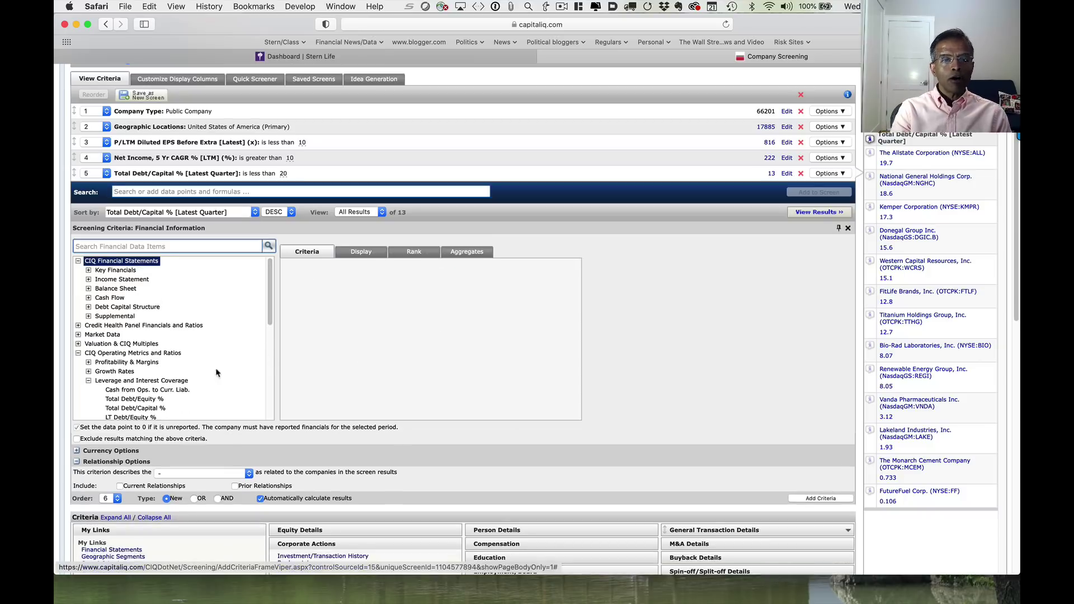
click(114, 271)
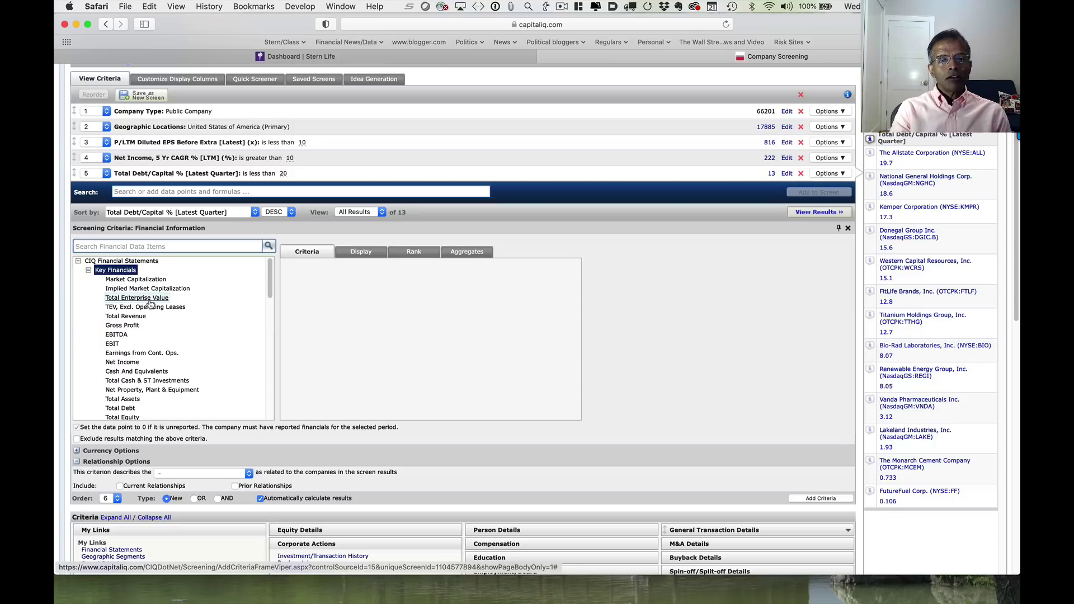
click(143, 280)
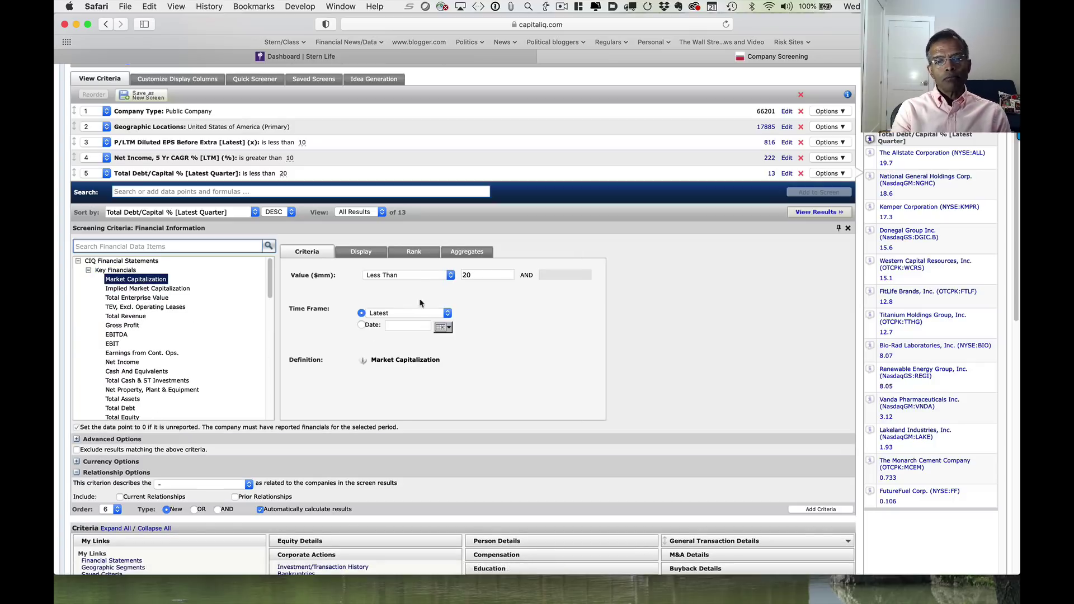
click(414, 274)
click(414, 267)
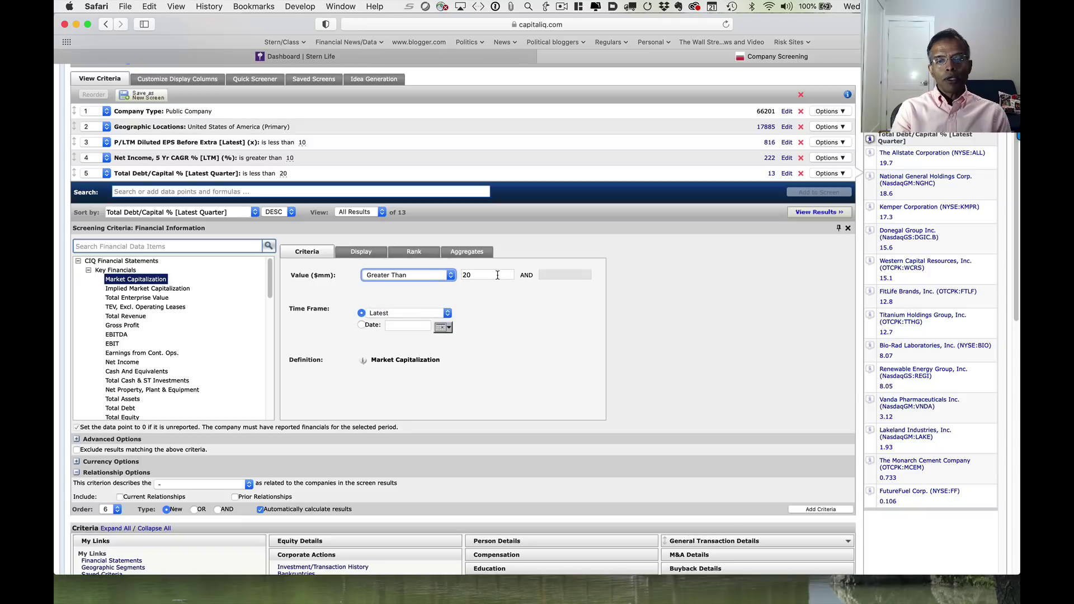
key(Tab)
text(100)
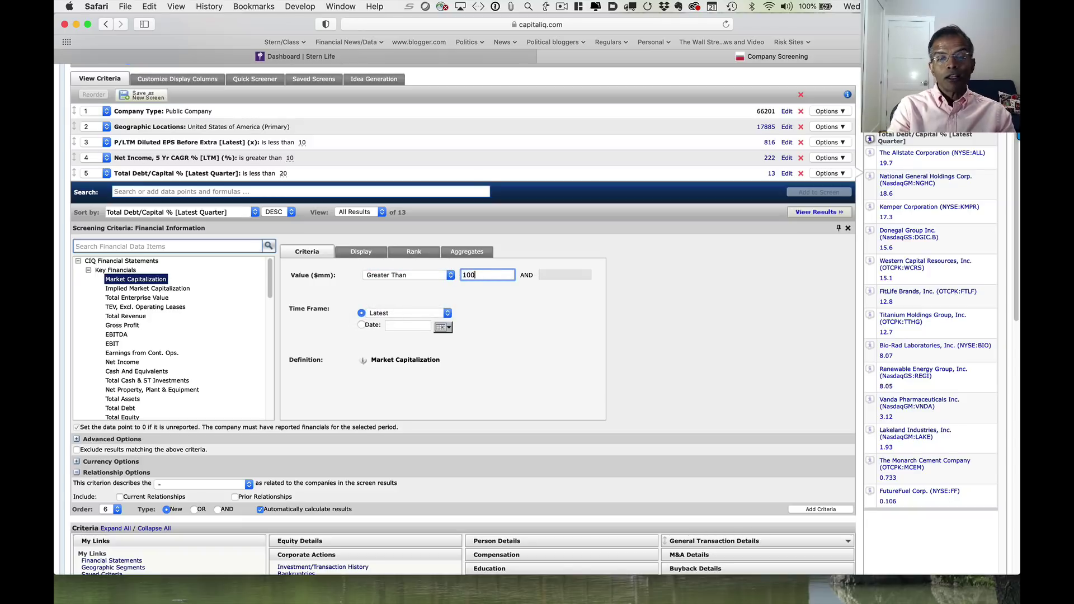
right_click(806, 514)
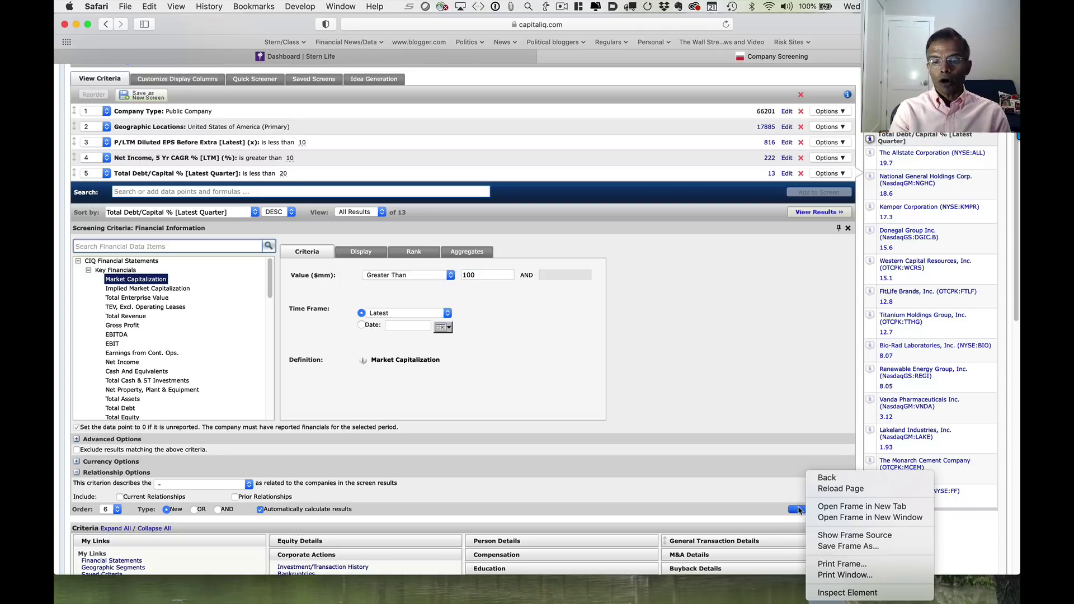
click(798, 511)
click(798, 511)
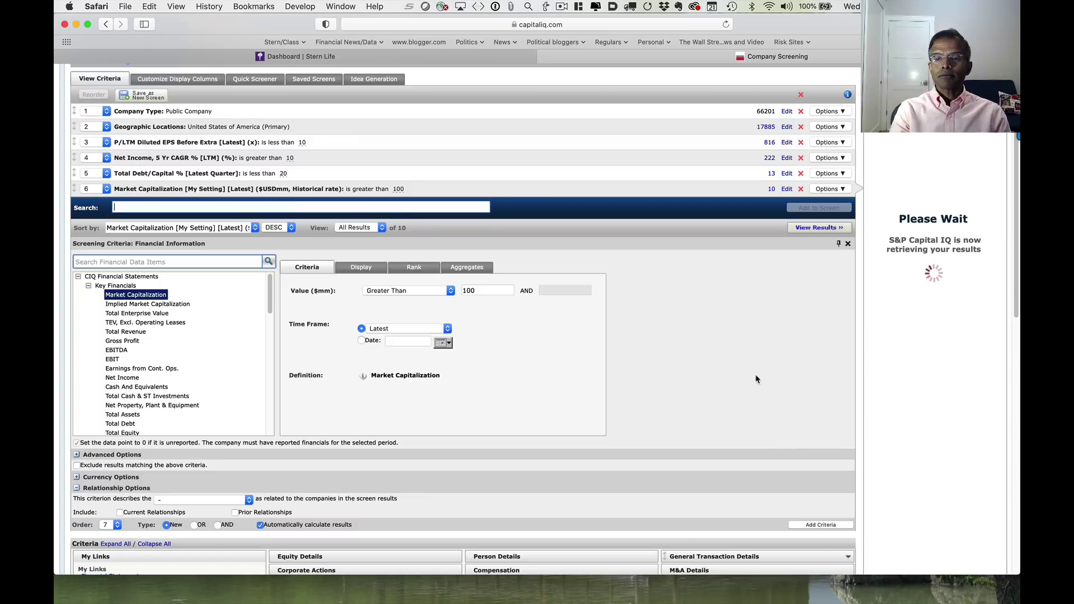
- Open the Screening Results page listing all 10 companies, Allstate through Lakeland Industries
click(816, 229)
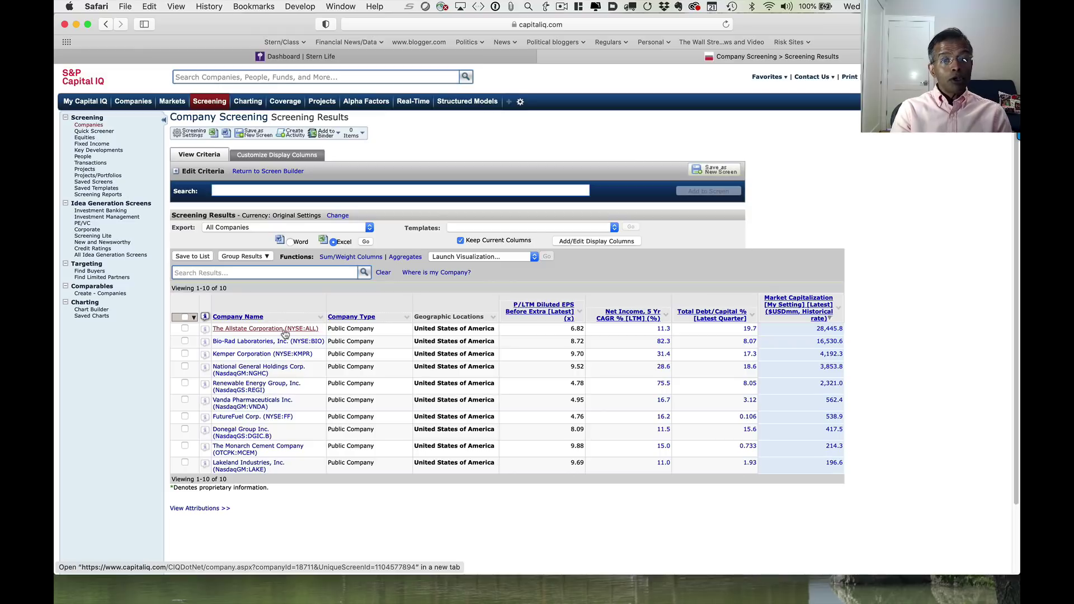
- Open Bio-Rad Laboratories' company profile from the results in a new tab
super+click(284, 332)
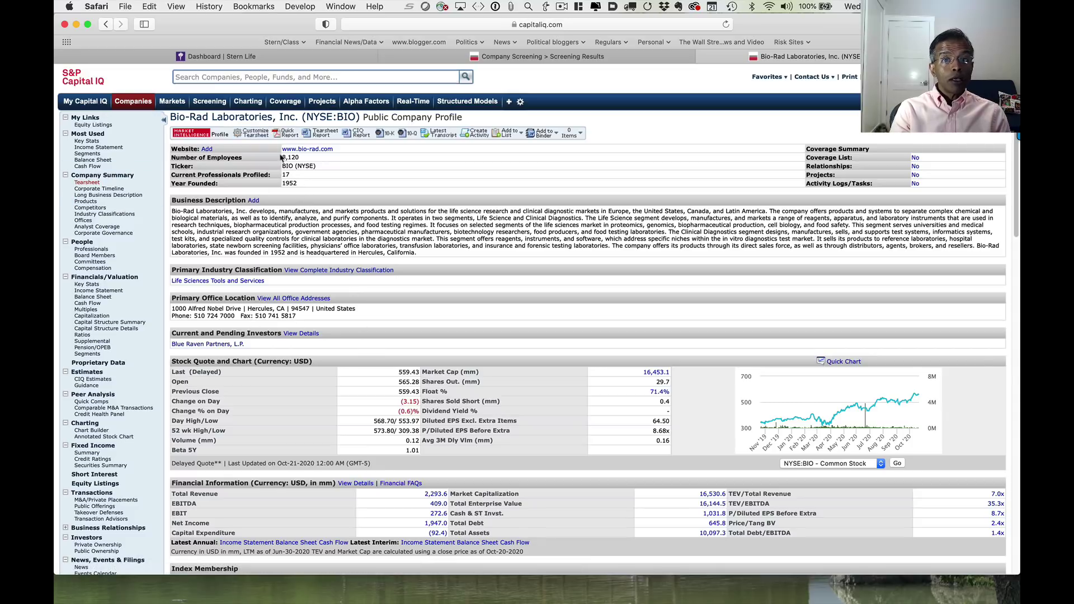
mouse_move(820, 428)
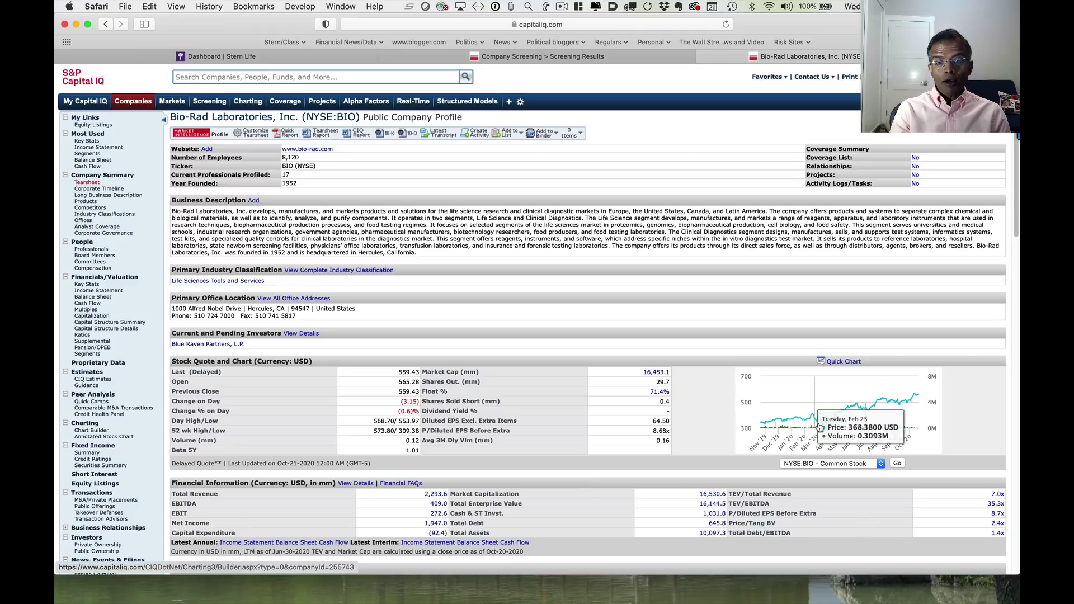